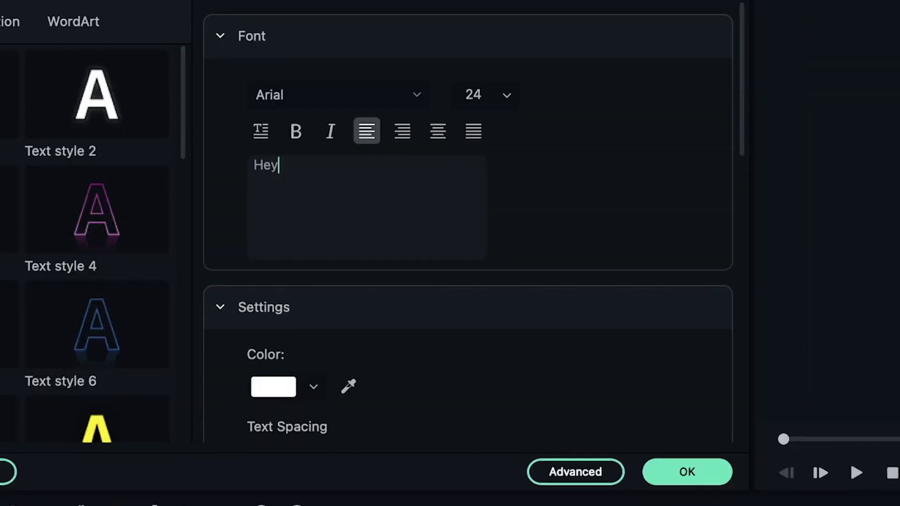
- Go through the intro preview of importing the VEED subtitle file, ending on an empty untitled project
{"action": "type", "text": "everyone"}
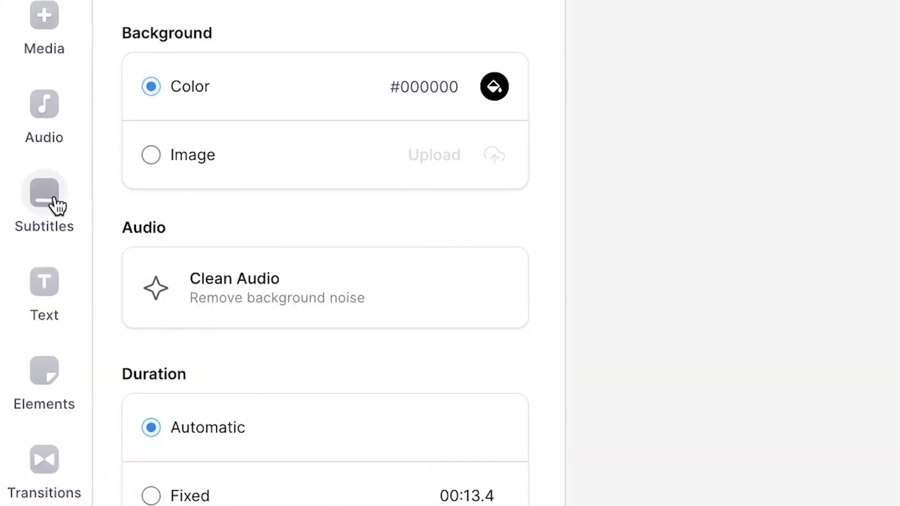
{"action": "left_click", "coordinate": [55, 205]}
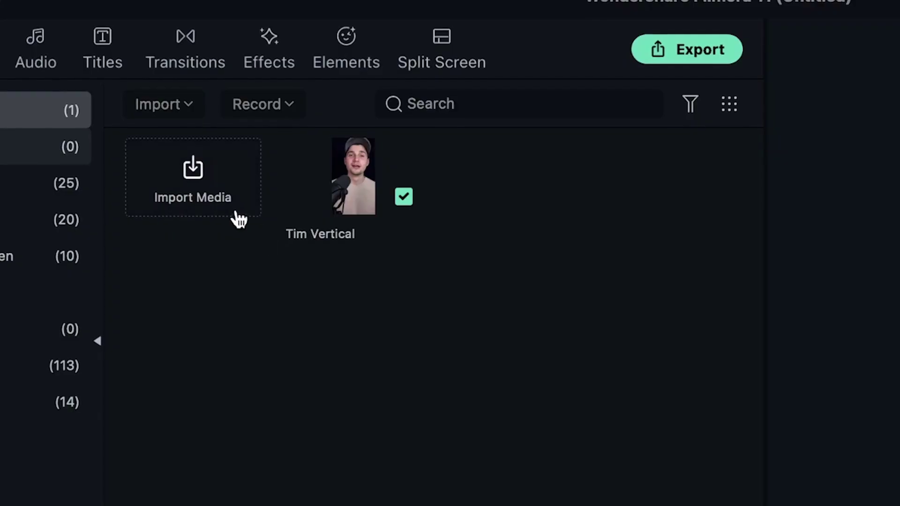
{"action": "left_click", "coordinate": [193, 189]}
{"action": "left_click", "coordinate": [387, 162]}
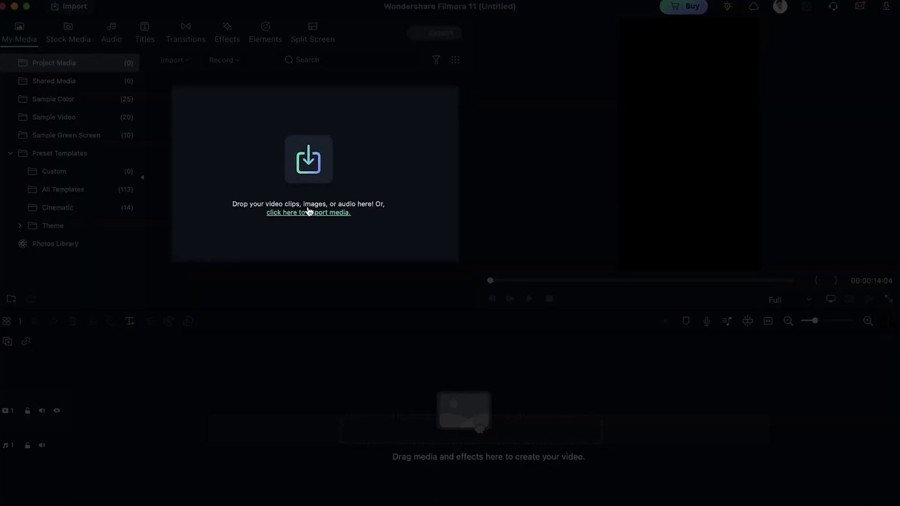
- Import Tim Vertical.mp4, place it at the start of video track 1, and play it from the beginning
{"action": "left_click", "coordinate": [305, 215]}
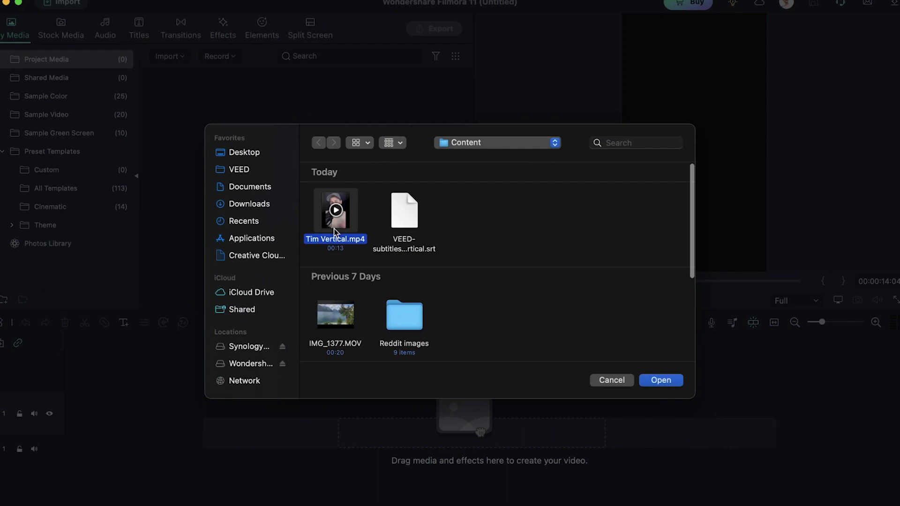
{"action": "left_click", "coordinate": [663, 385]}
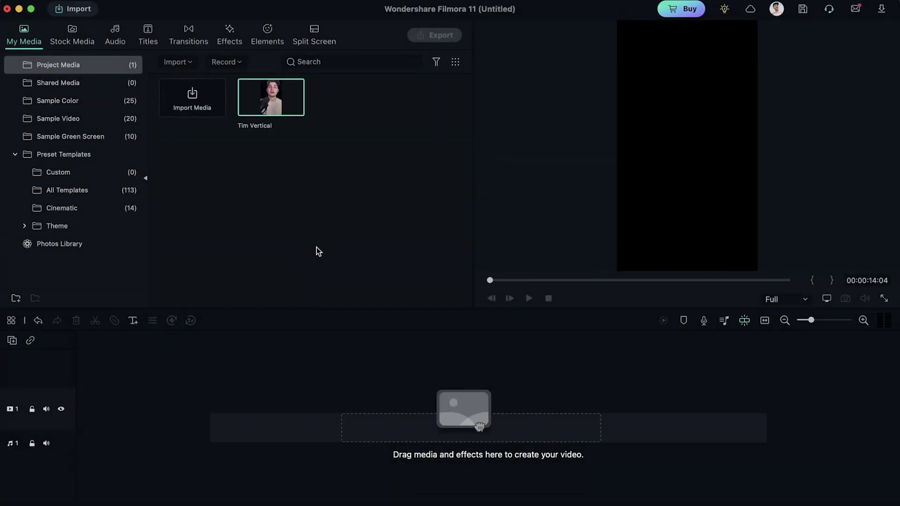
{"action": "left_click_drag", "start_coordinate": [295, 97], "coordinate": [81, 408]}
{"action": "left_click", "coordinate": [116, 336]}
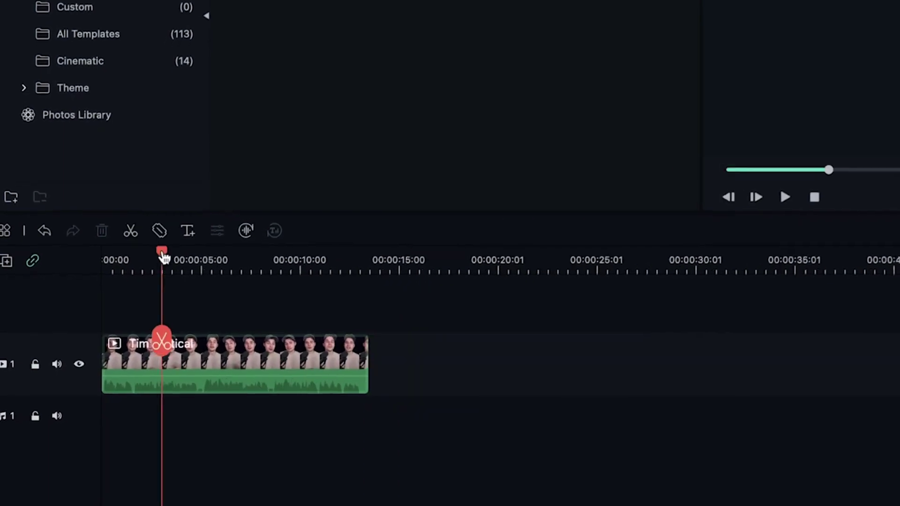
{"action": "left_click_drag", "start_coordinate": [163, 253], "coordinate": [75, 246]}
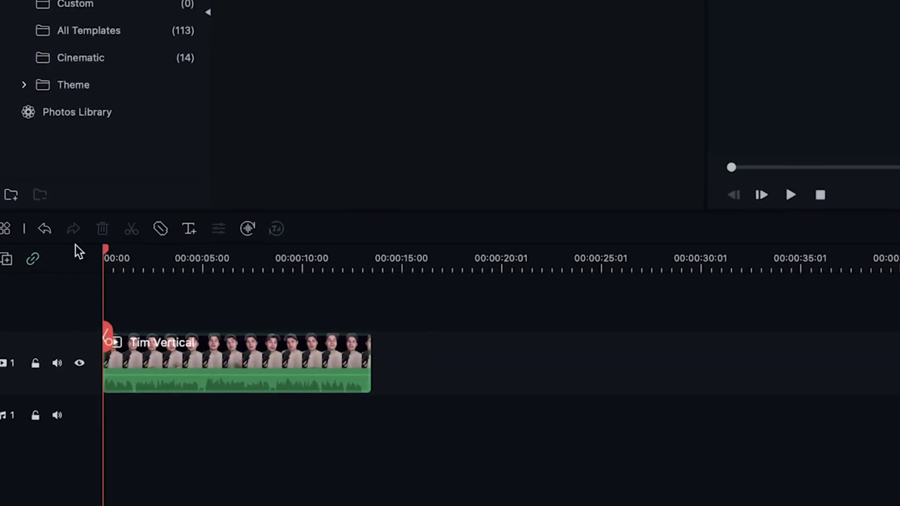
{"action": "key", "text": "space"}
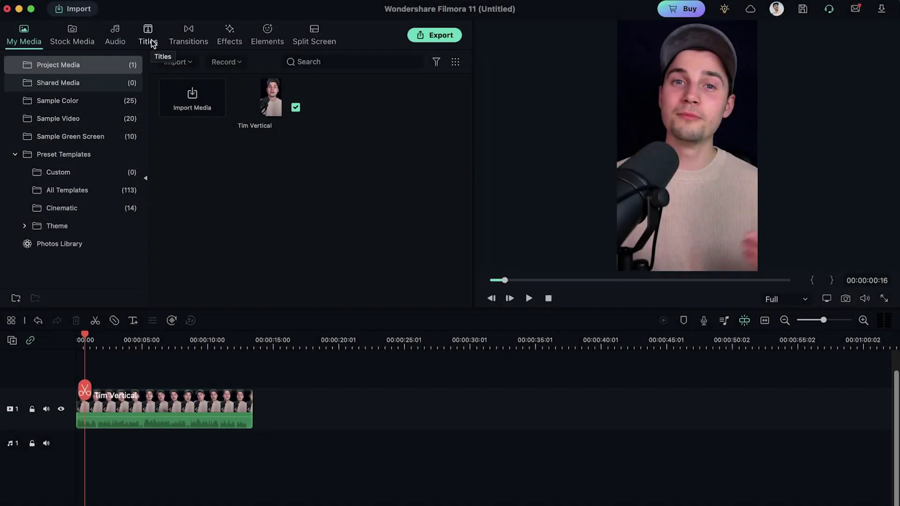
- Search the Titles library for 'subtitle' and drag Subtitle 3 onto track 2 above the clip's start
{"action": "left_click", "coordinate": [152, 41]}
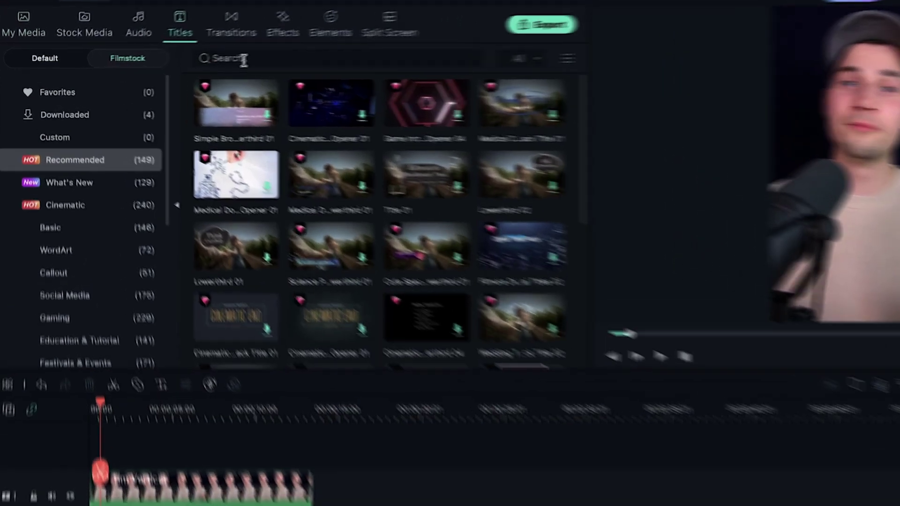
{"action": "type", "text": "subtitle"}
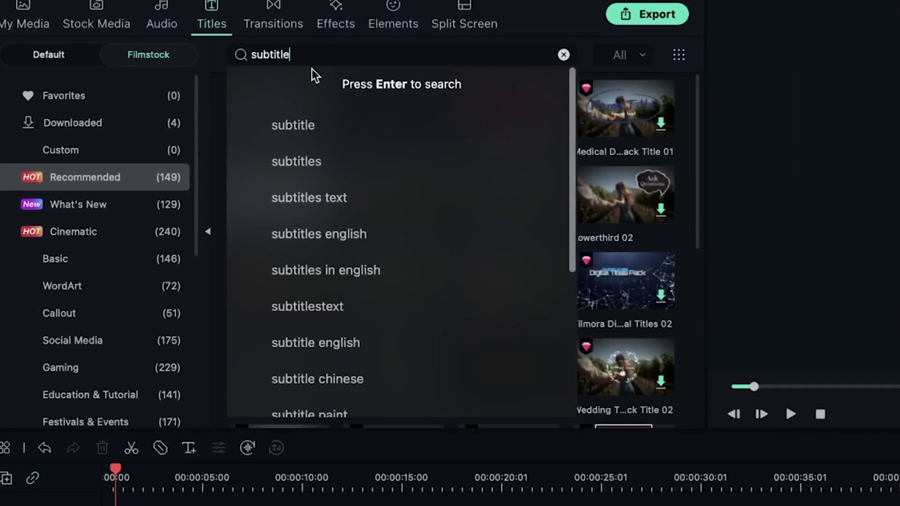
{"action": "left_click", "coordinate": [317, 128]}
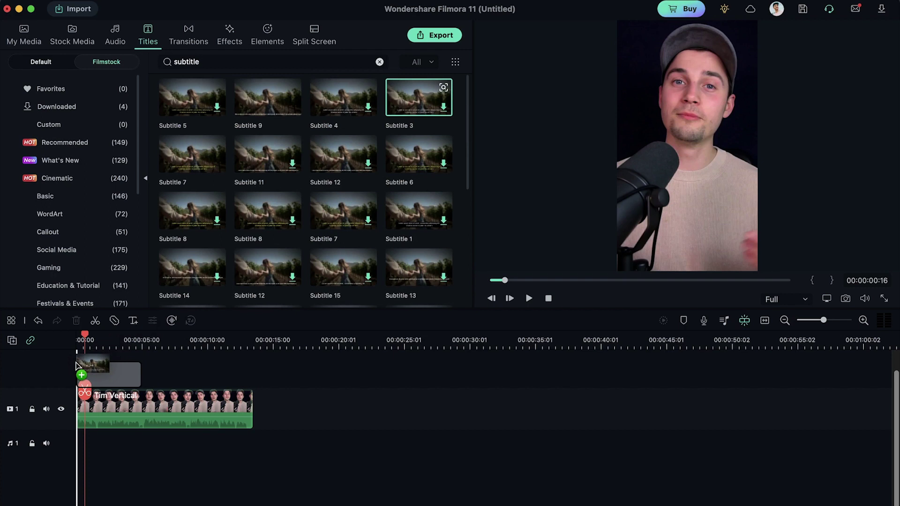
{"action": "left_click_drag", "start_coordinate": [77, 365], "coordinate": [78, 366]}
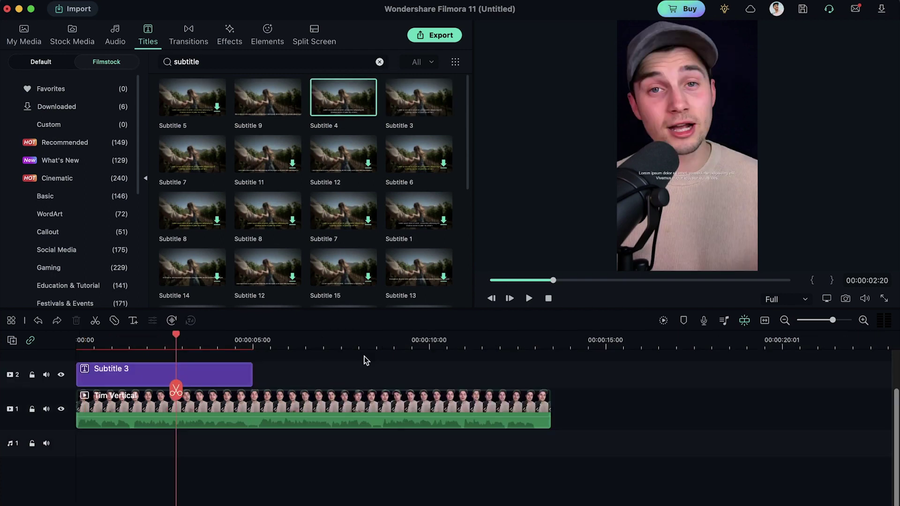
- Scale Subtitle 3 to 132% with Y at -493, and change its text to 'Hey everyone!' and its font size
{"action": "double_click", "coordinate": [131, 373]}
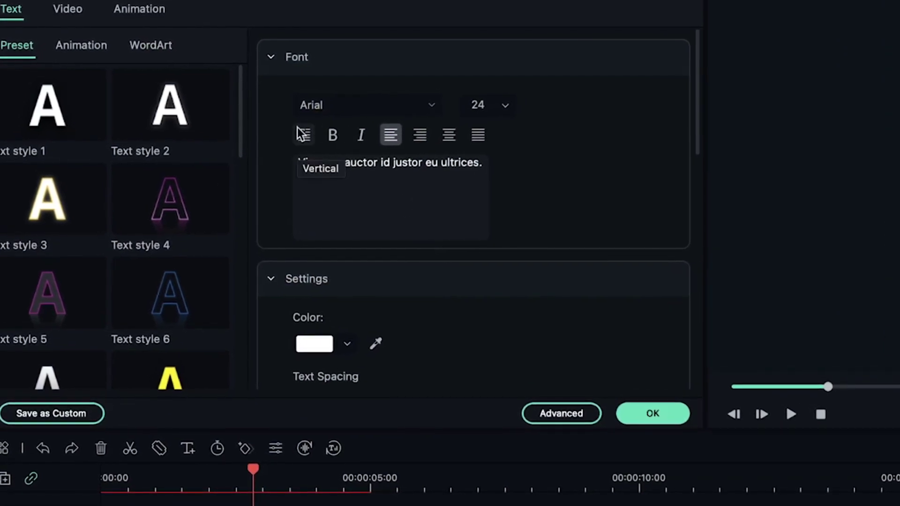
{"action": "left_click", "coordinate": [66, 10]}
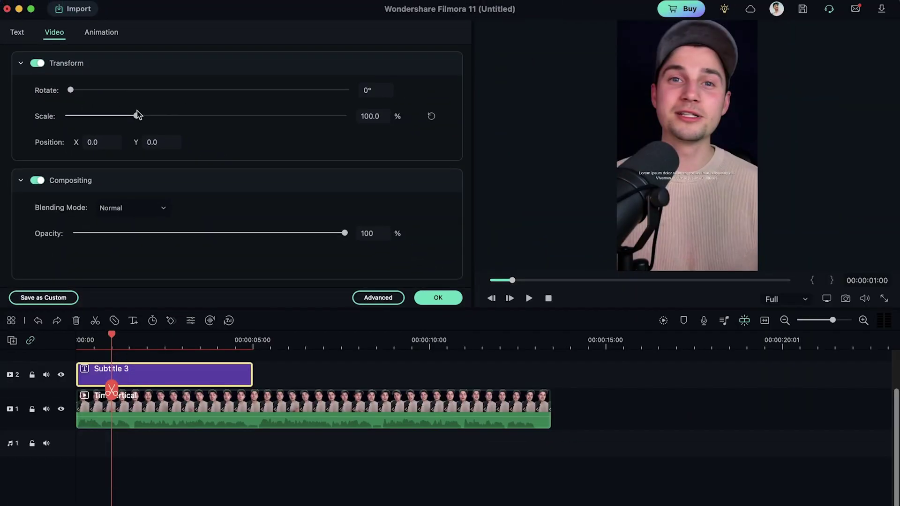
{"action": "mouse_move", "coordinate": [137, 115]}
{"action": "left_mouse_down"}
{"action": "mouse_move", "coordinate": [176, 116]}
{"action": "mouse_move", "coordinate": [154, 115]}
{"action": "left_mouse_up"}
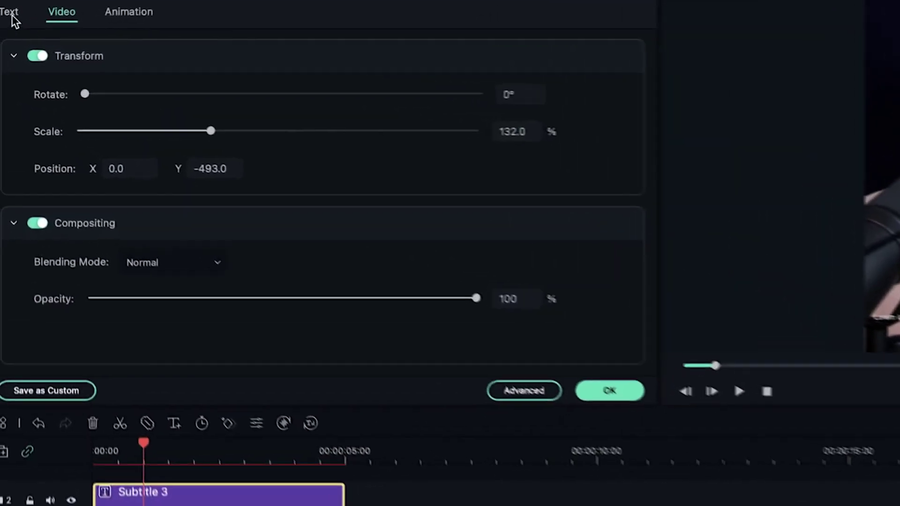
{"action": "left_click", "coordinate": [1, 21]}
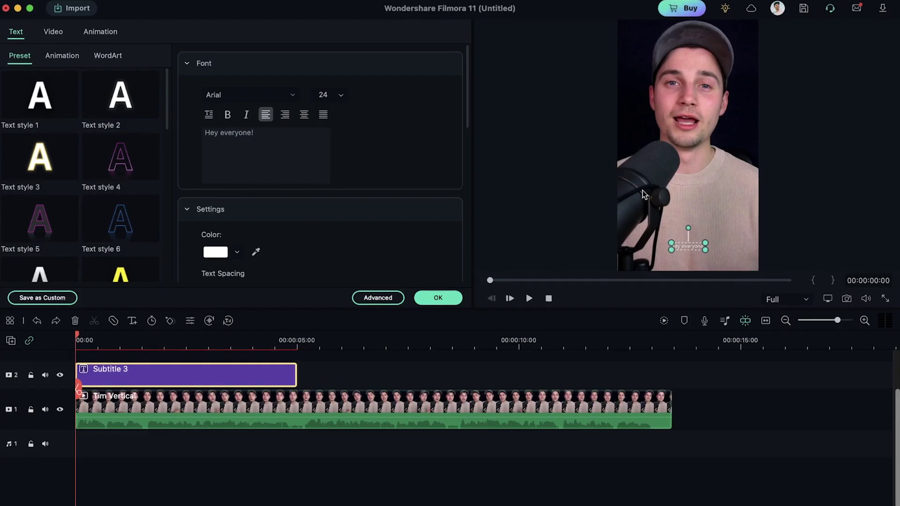
{"action": "left_click", "coordinate": [340, 94]}
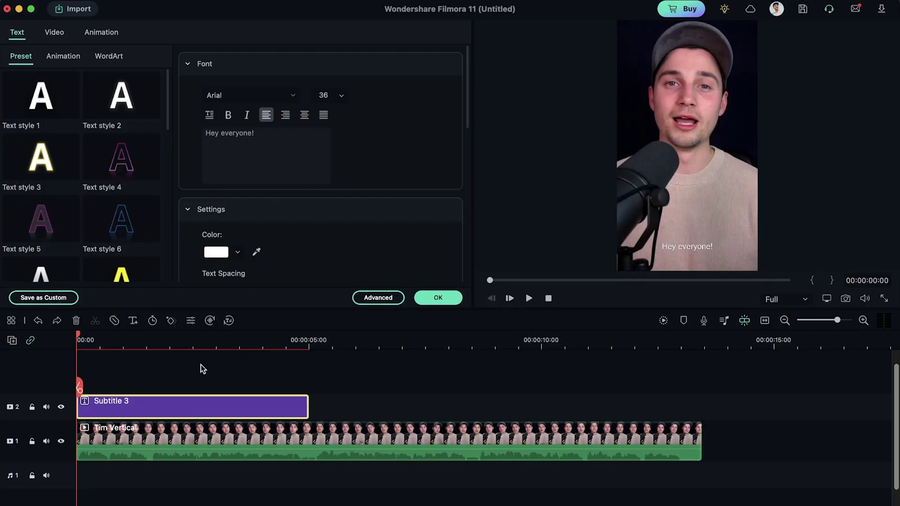
{"action": "key", "text": "space"}
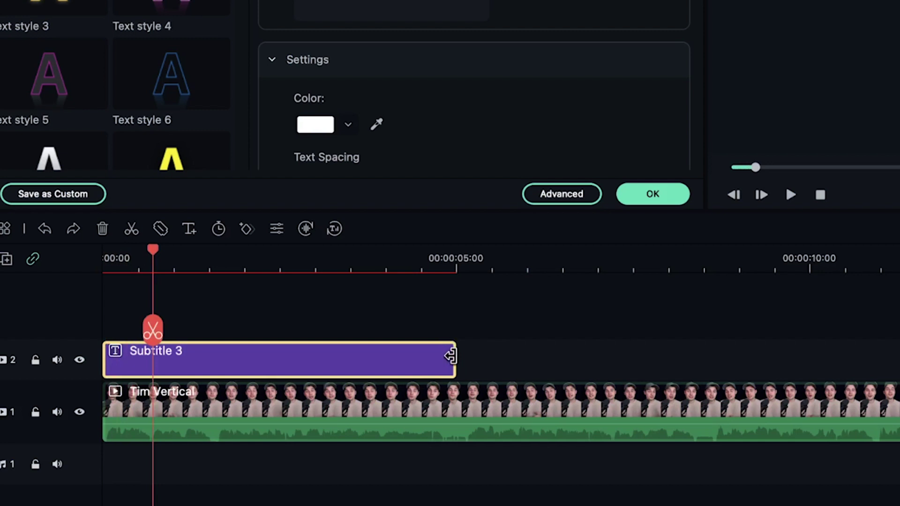
{"action": "left_click_drag", "start_coordinate": [165, 347], "coordinate": [144, 346]}
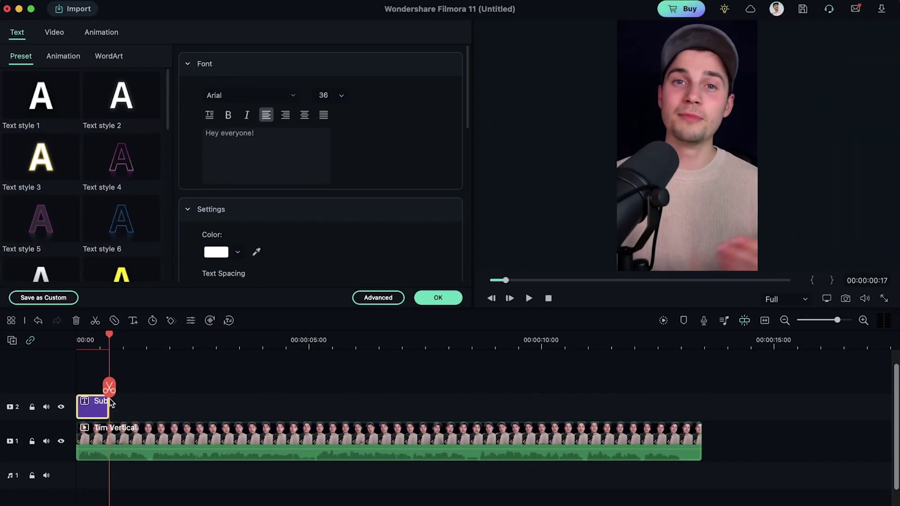
{"action": "left_click", "coordinate": [106, 335]}
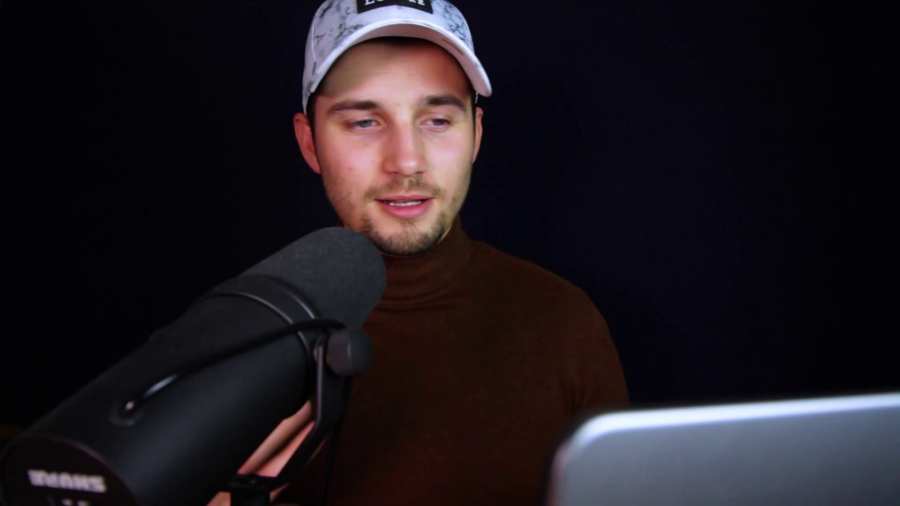
- Copy the first subtitle clip and paste it directly after the first on the title track
{"action": "right_click", "coordinate": [95, 411]}
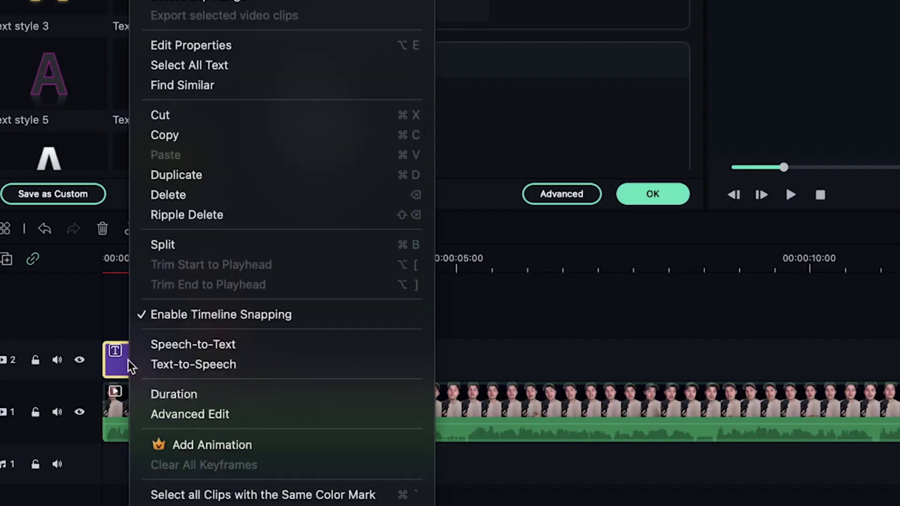
{"action": "left_click", "coordinate": [225, 136]}
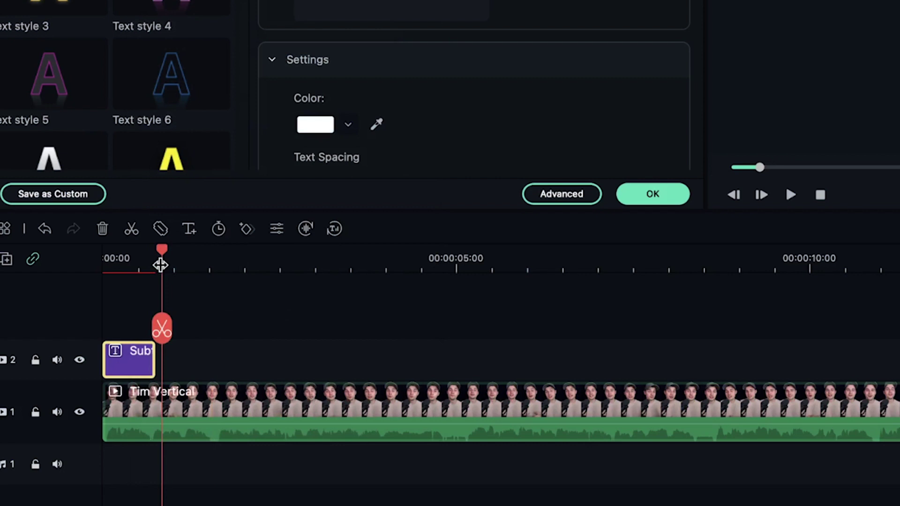
{"action": "left_click_drag", "start_coordinate": [189, 364], "coordinate": [184, 363]}
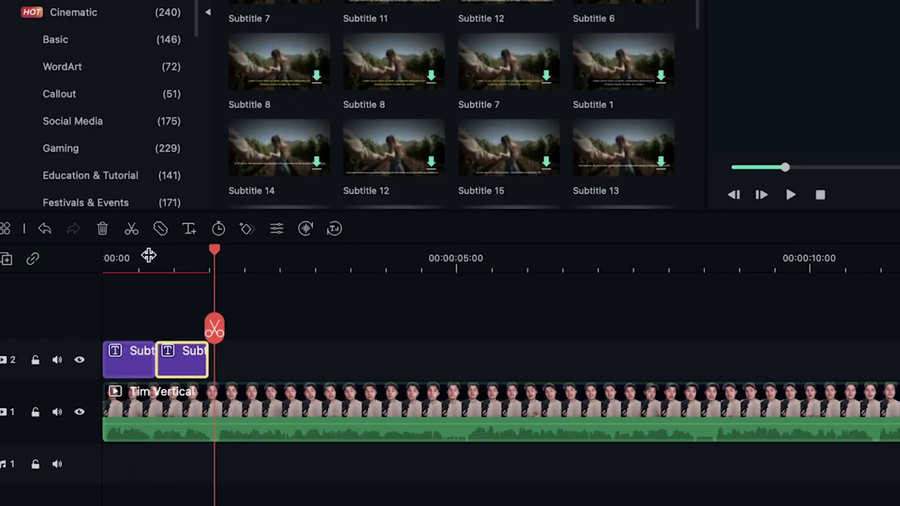
{"action": "left_click", "coordinate": [150, 261]}
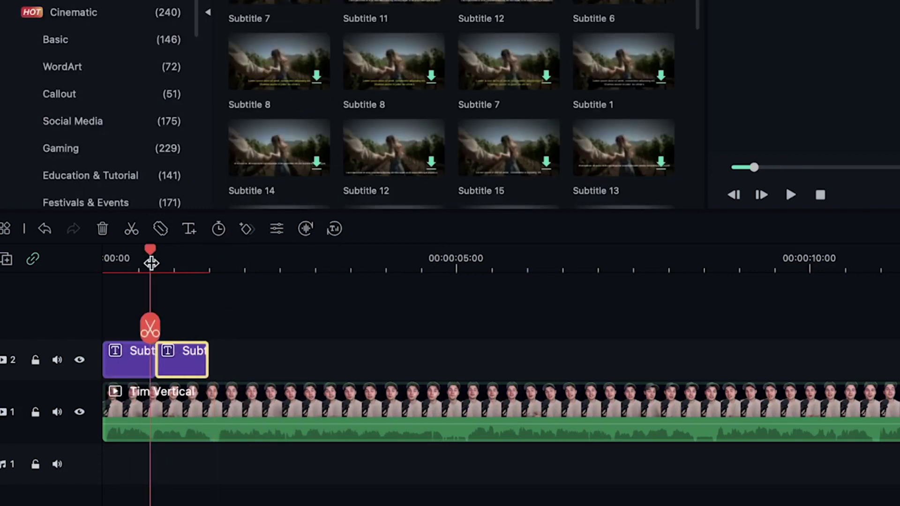
- Replace the second subtitle clip's text with 'My name is Tim.'
{"action": "double_click", "coordinate": [181, 358]}
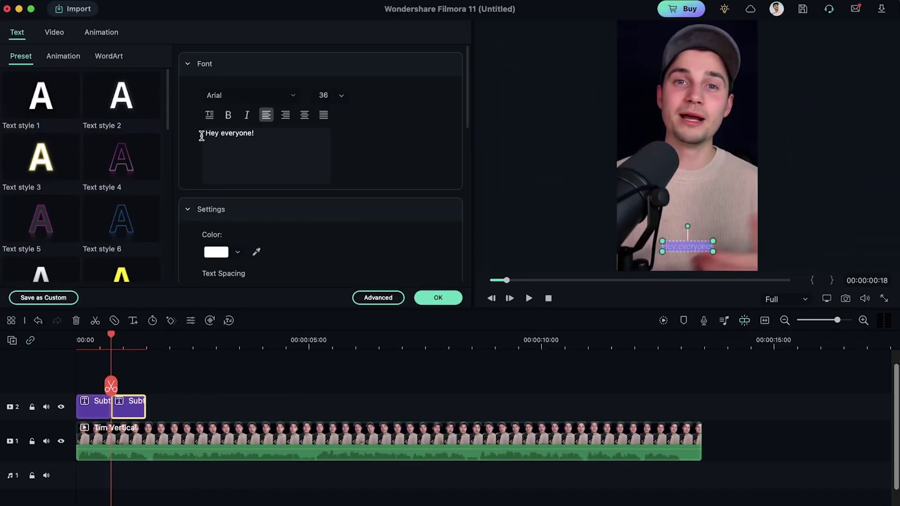
{"action": "key", "text": "super+a"}
{"action": "type", "text": "My name "}
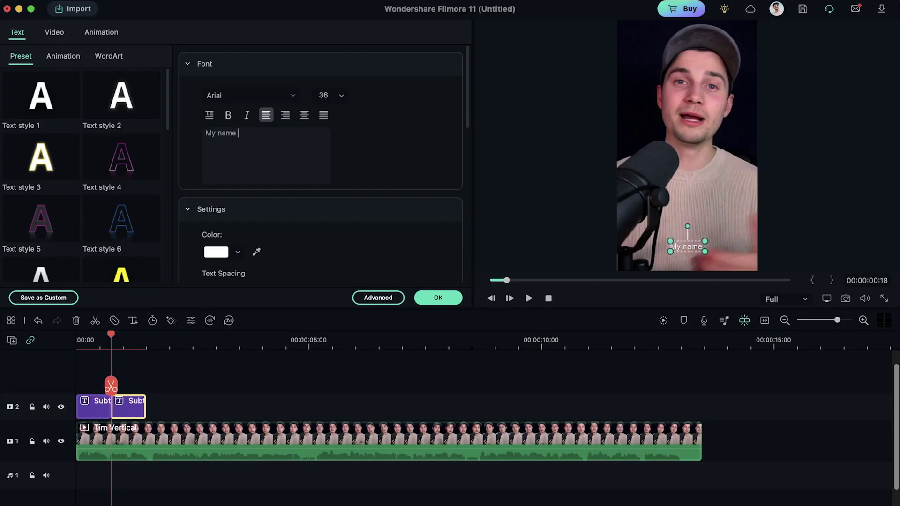
{"action": "type", "text": "is Ti"}
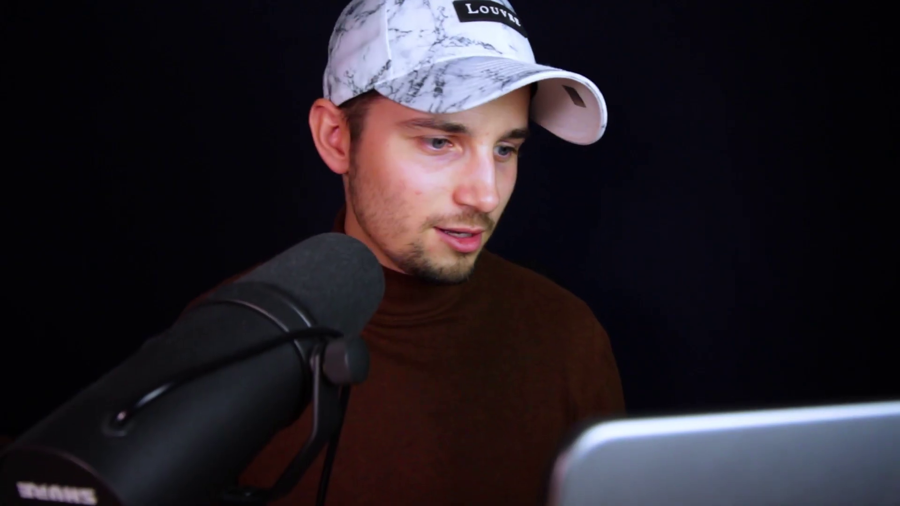
{"action": "type", "text": "m."}
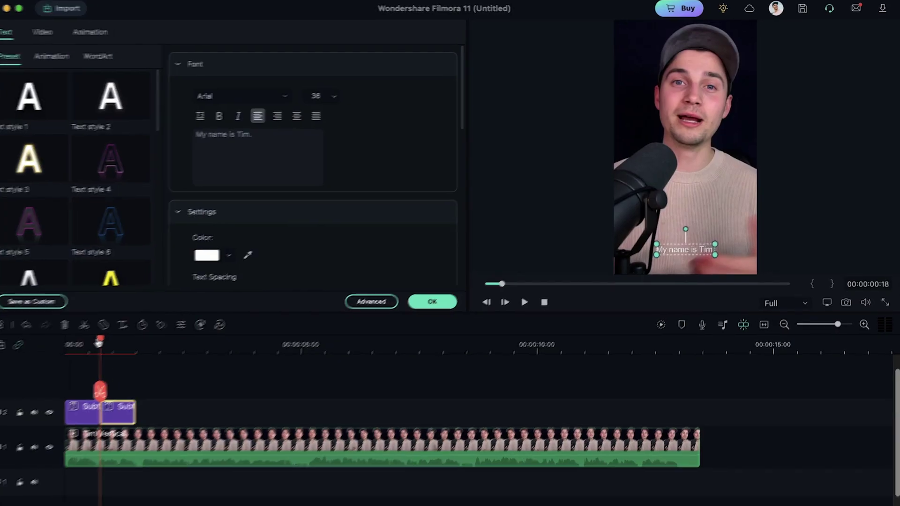
{"action": "key", "text": "space"}
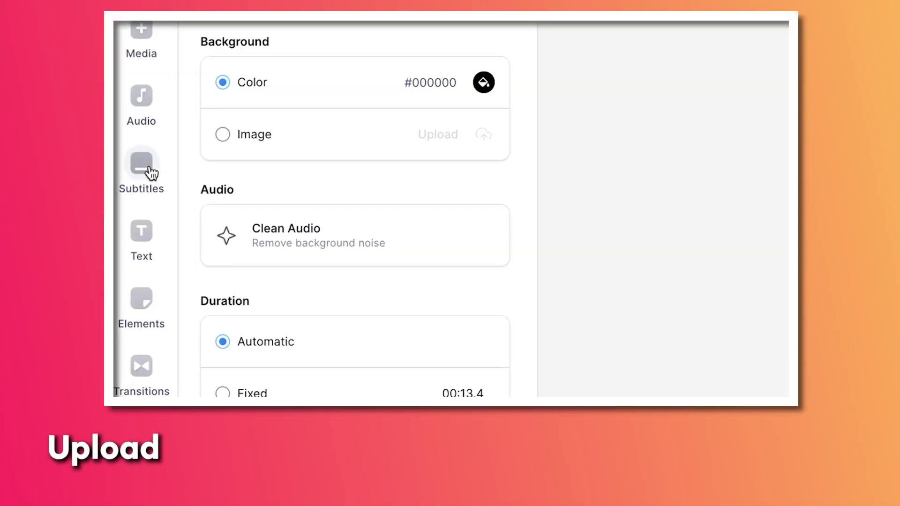
- Auto-generate VEED subtitles for the Tim Vertical video and re-split the first subtitle lines
{"action": "left_click", "coordinate": [151, 174]}
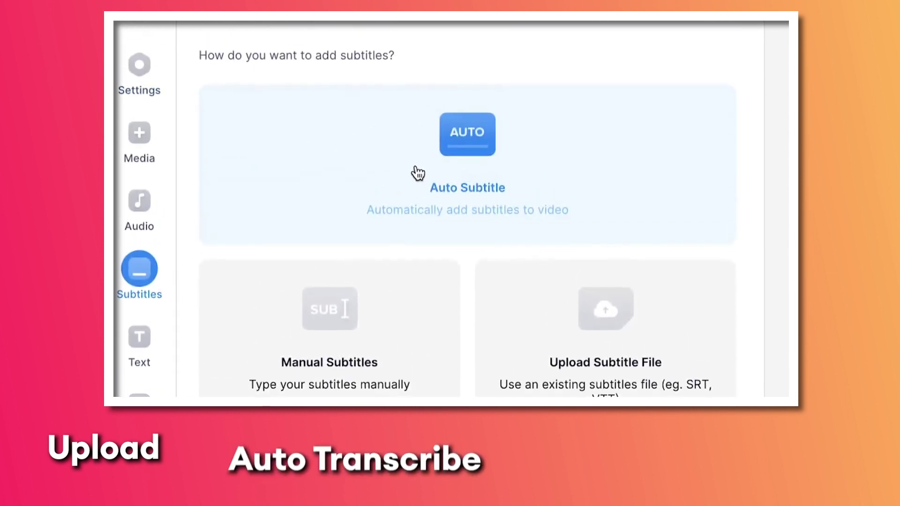
{"action": "left_click", "coordinate": [417, 174]}
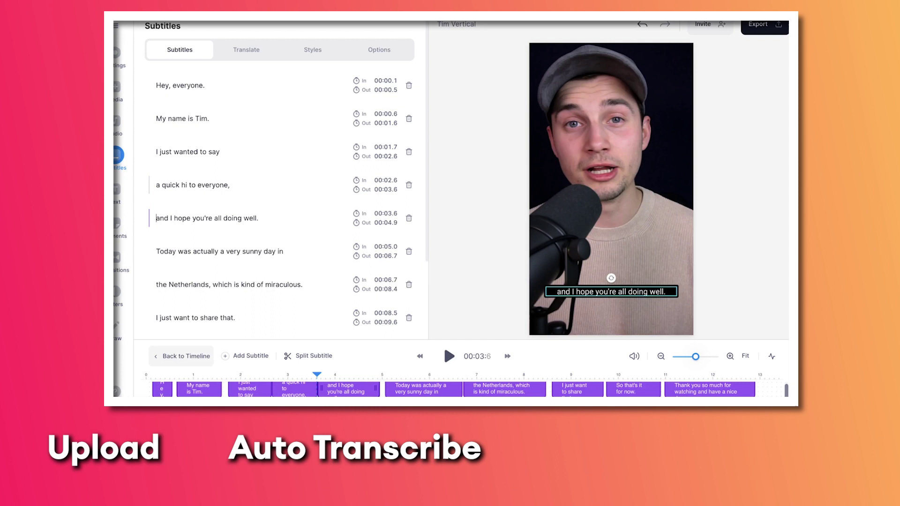
{"action": "left_click", "coordinate": [156, 223]}
{"action": "key", "text": "BackSpace"}
{"action": "left_click", "coordinate": [156, 256]}
{"action": "key", "text": "BackSpace"}
{"action": "key", "text": "Return"}
- Make 'and have a nice day.' its own line and download the subtitles in SRT format
{"action": "key", "text": "Return"}
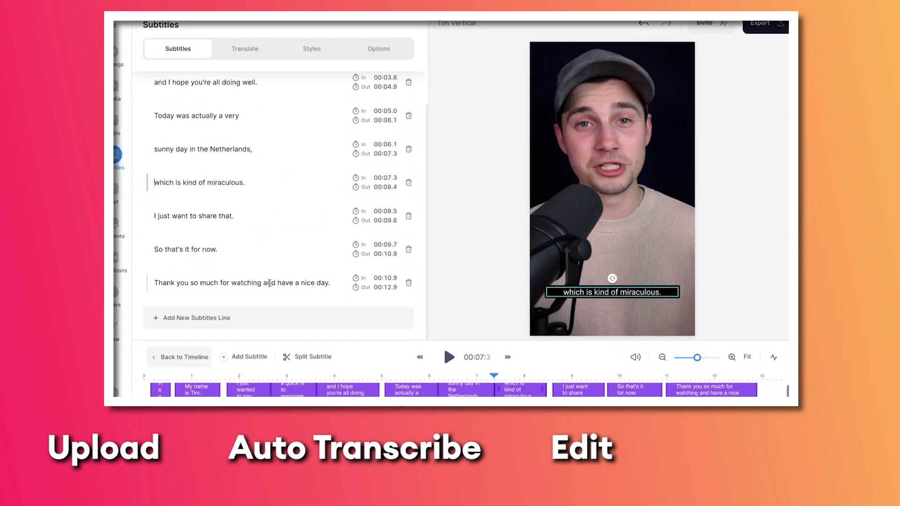
{"action": "scroll", "coordinate": [281, 211], "scroll_direction": "down", "scroll_amount": 3}
{"action": "key", "text": "Return"}
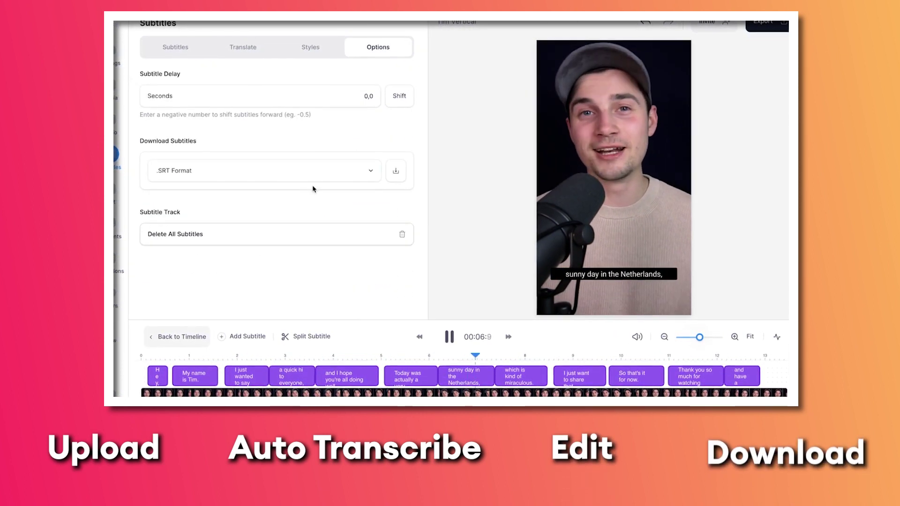
{"action": "left_click", "coordinate": [302, 179]}
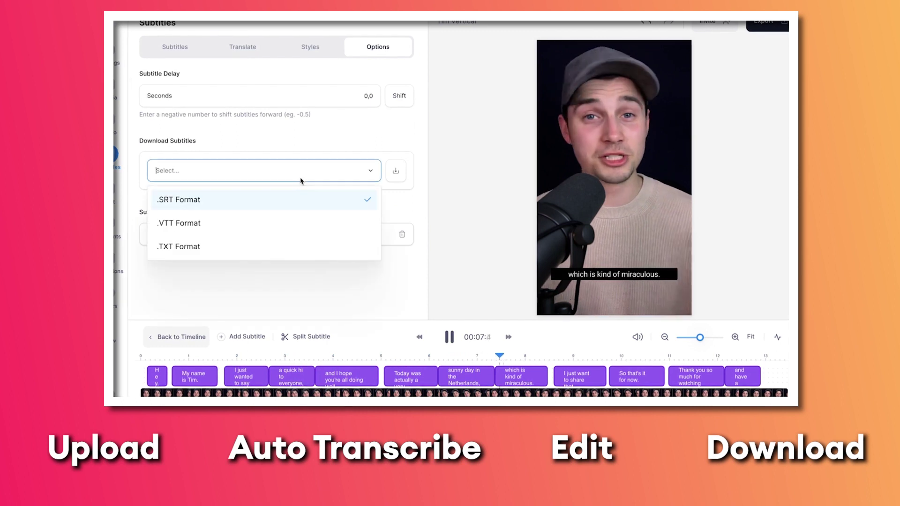
{"action": "left_click", "coordinate": [265, 200]}
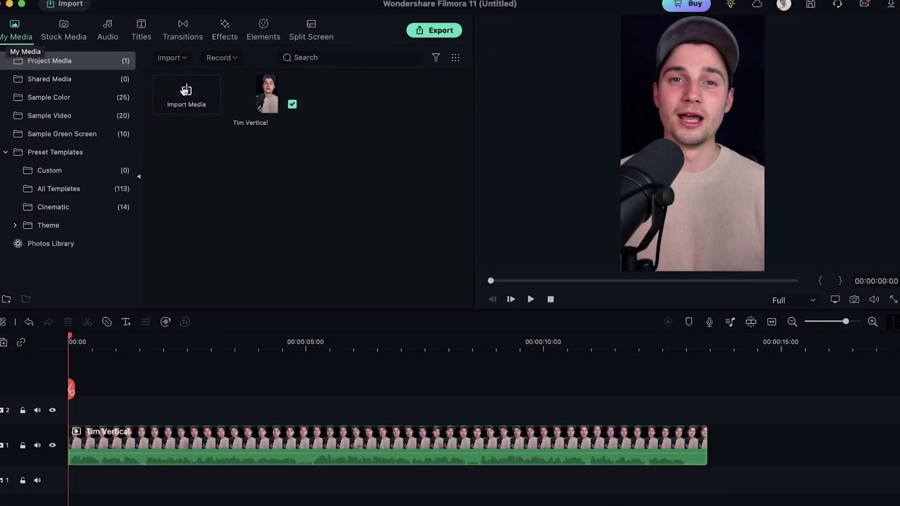
- Import the VEED-subtitles .srt file and drop it onto track 2 above Tim Vertical
{"action": "left_click", "coordinate": [187, 98]}
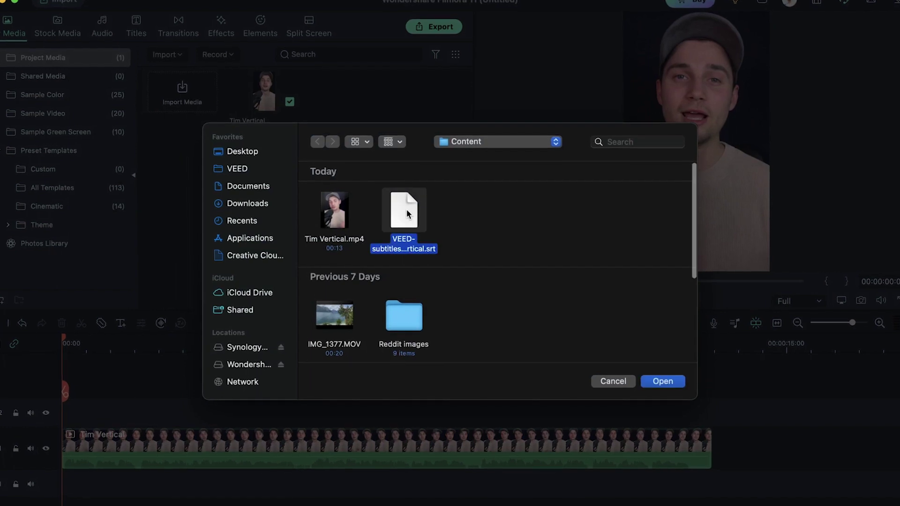
{"action": "left_click", "coordinate": [664, 382]}
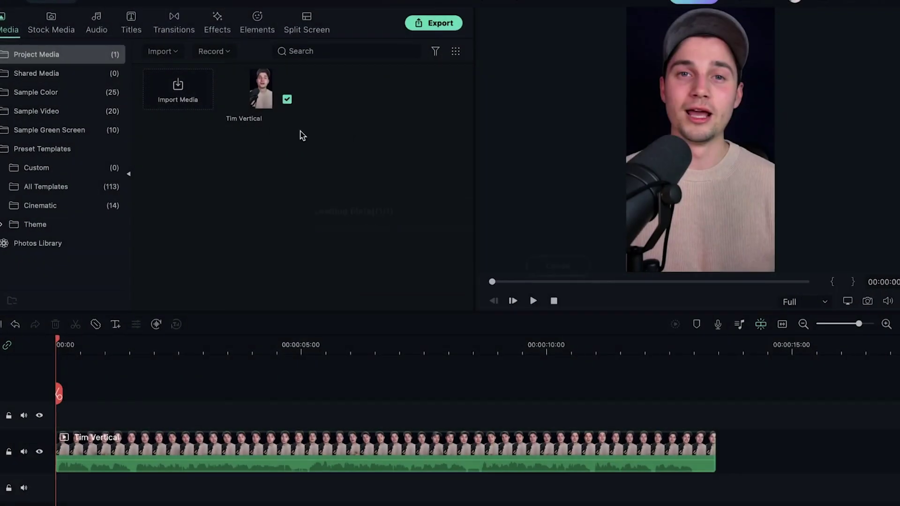
{"action": "left_click_drag", "start_coordinate": [337, 101], "coordinate": [52, 416]}
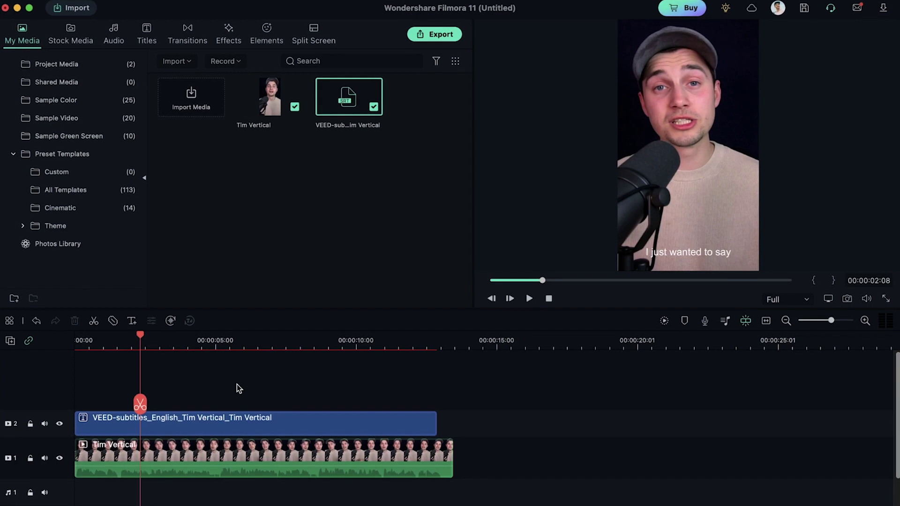
- Open the VEED SRT clip in Edit Subtitle File, listing timed lines from 'Hey, everyone.'
{"action": "double_click", "coordinate": [213, 427]}
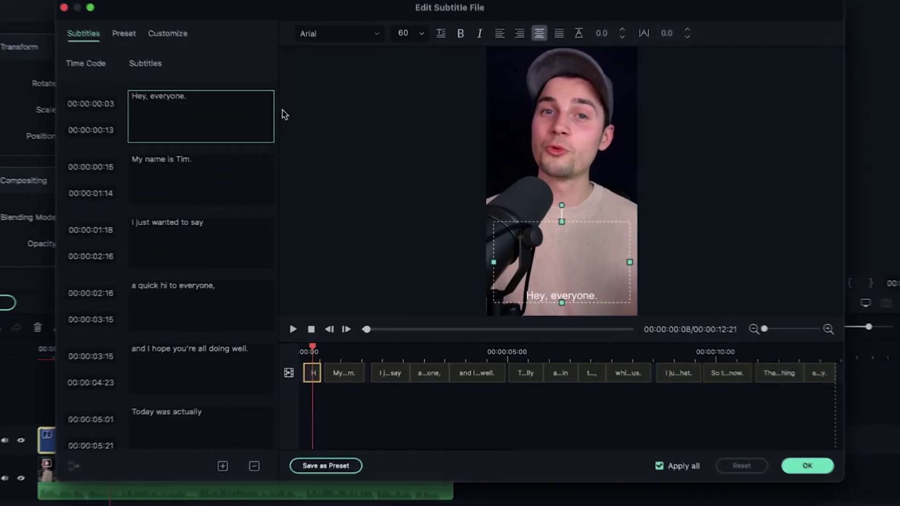